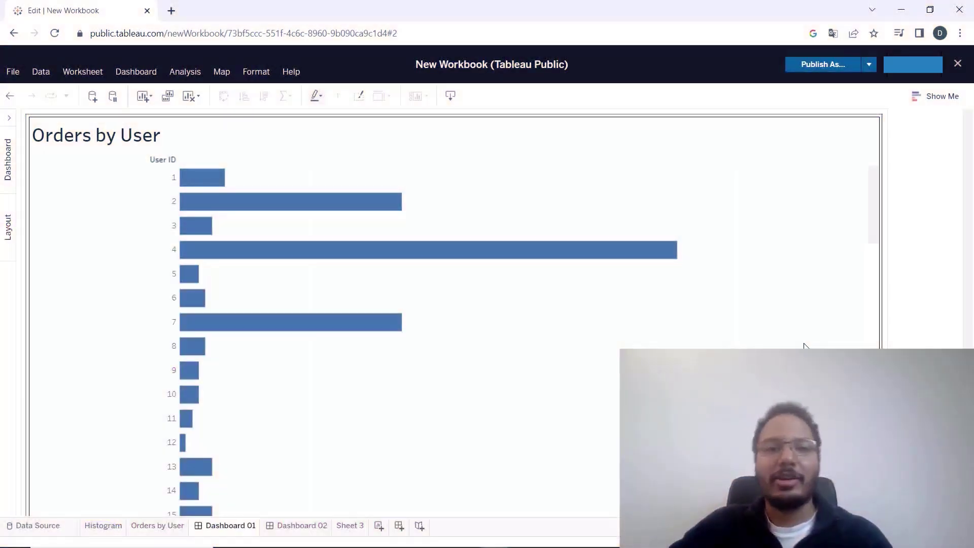
Select user 4's bar to show the histogram dashboard with its 70–80 bin highlighted.
click(722, 336)
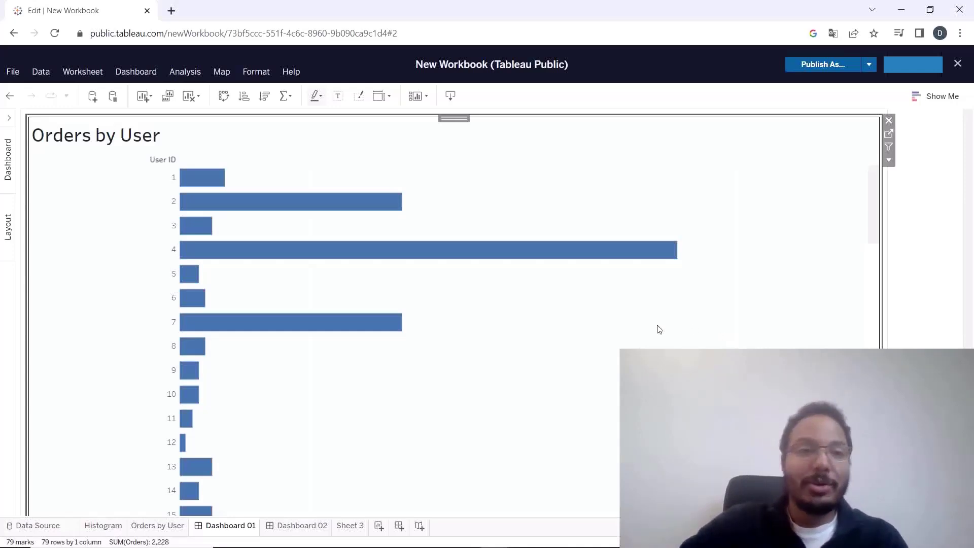
click(374, 261)
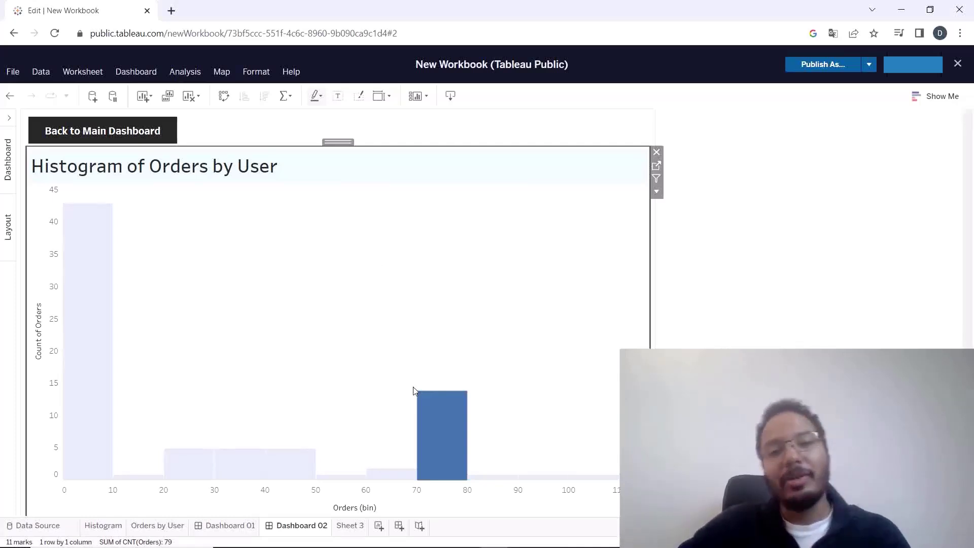
mouse_move(429, 427)
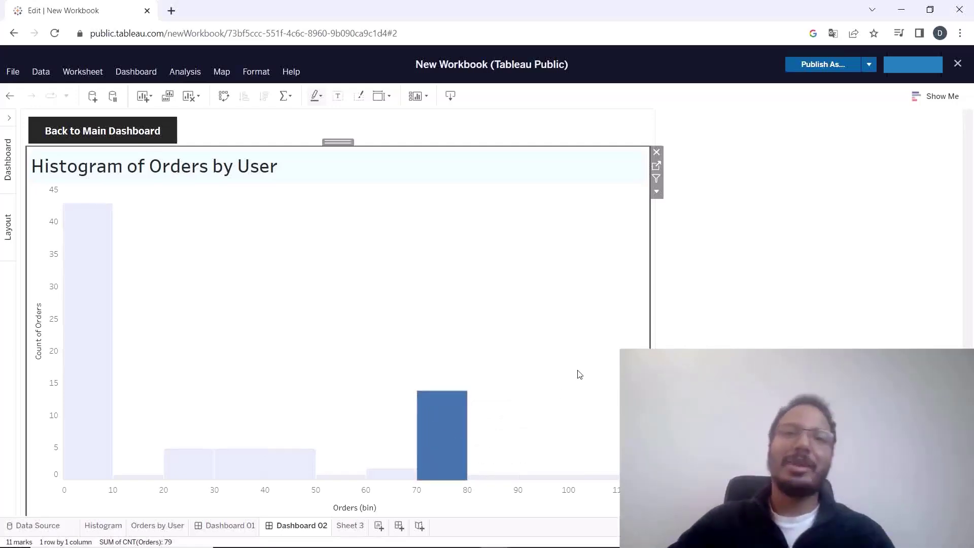
click(125, 527)
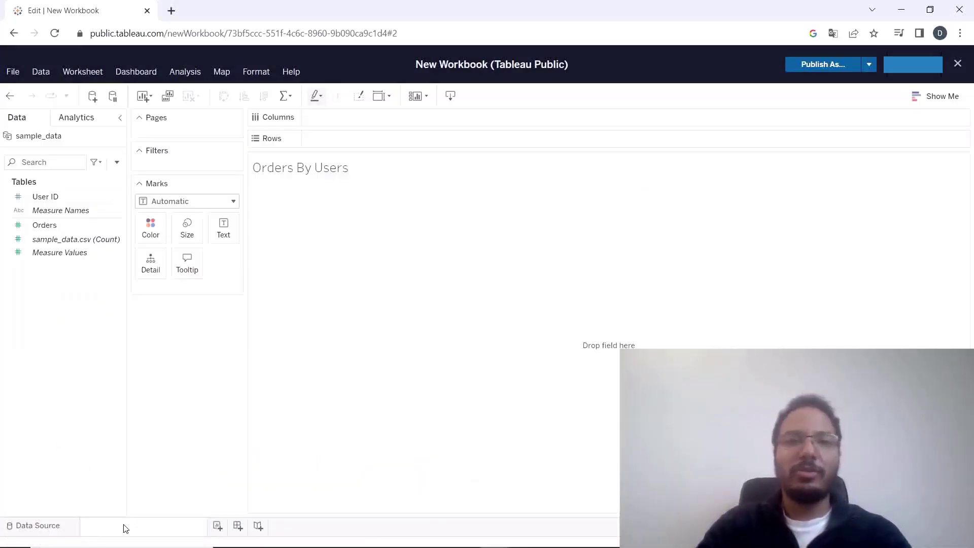
Rename the sheet 'Orders By Users' and chart SUM(Orders) as bars per User ID.
text(Order)
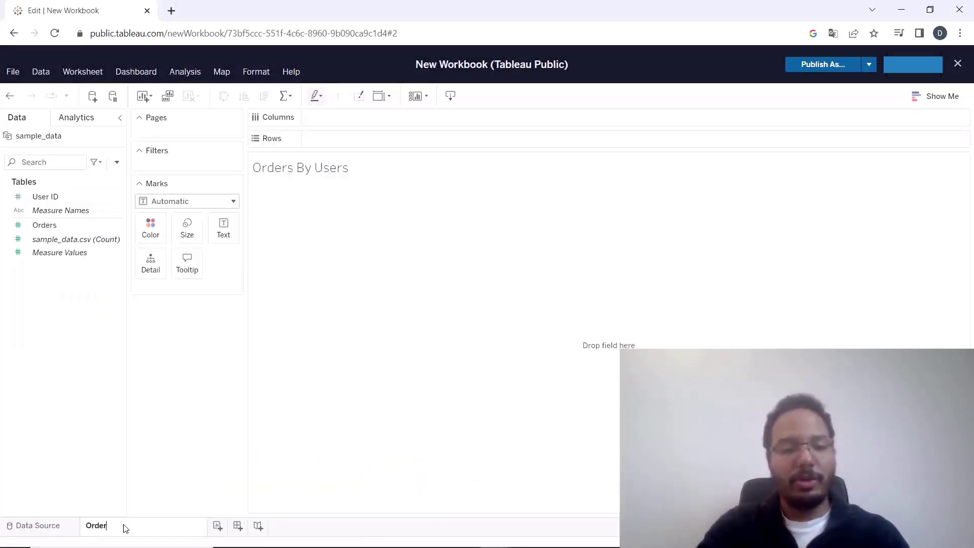
text(s By Users)
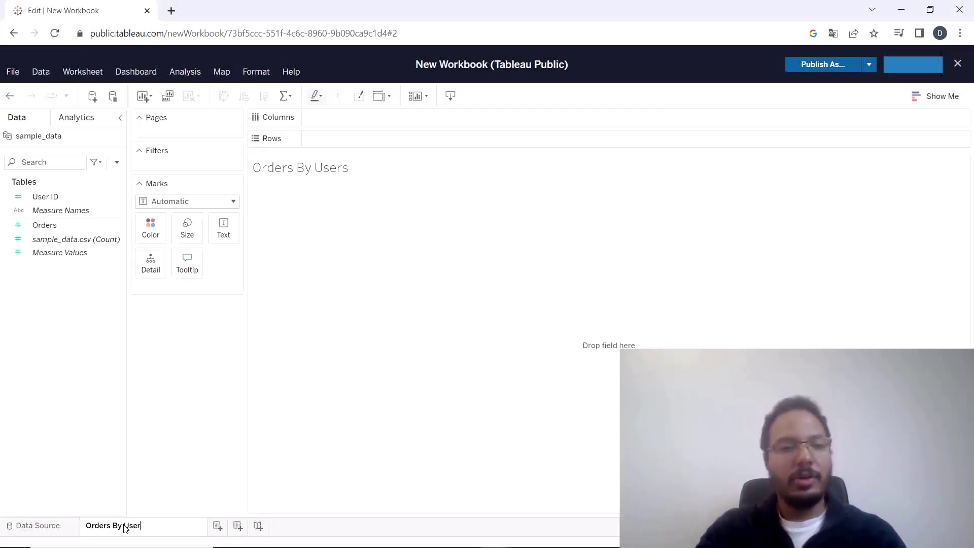
click(159, 441)
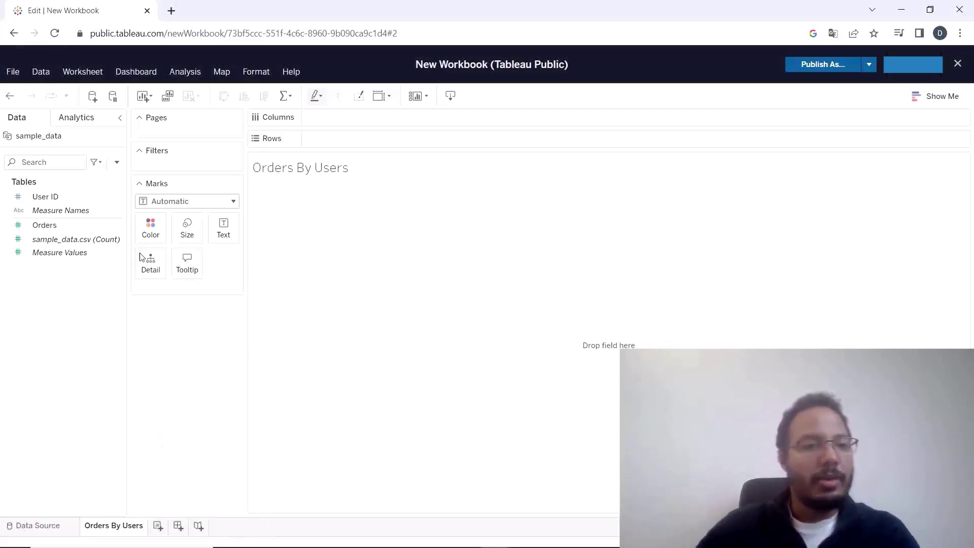
drag(45, 197, 395, 138)
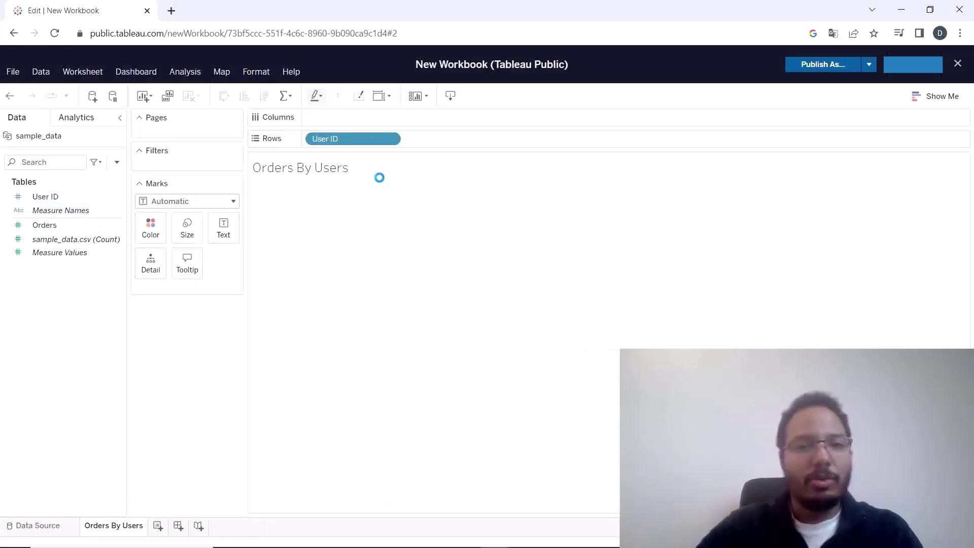
drag(44, 224, 385, 119)
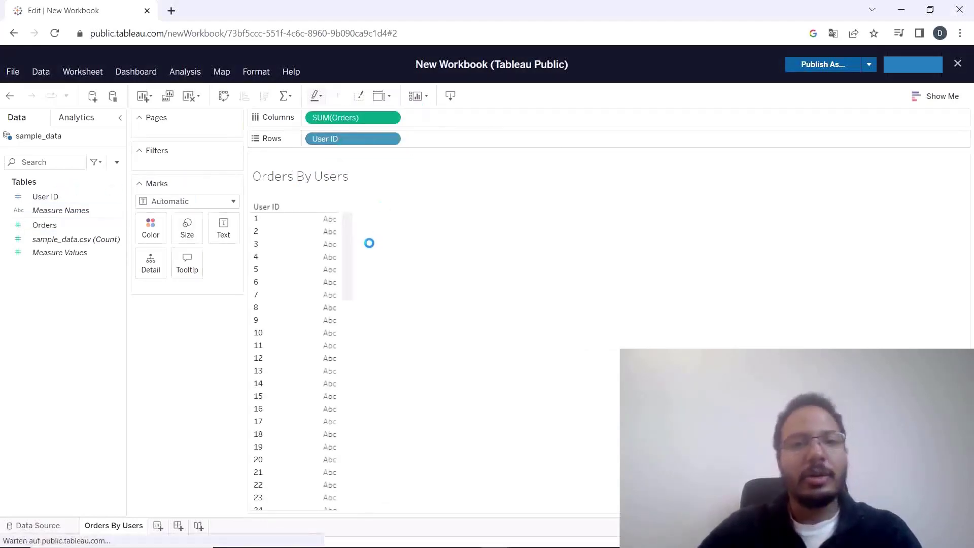
mouse_move(369, 248)
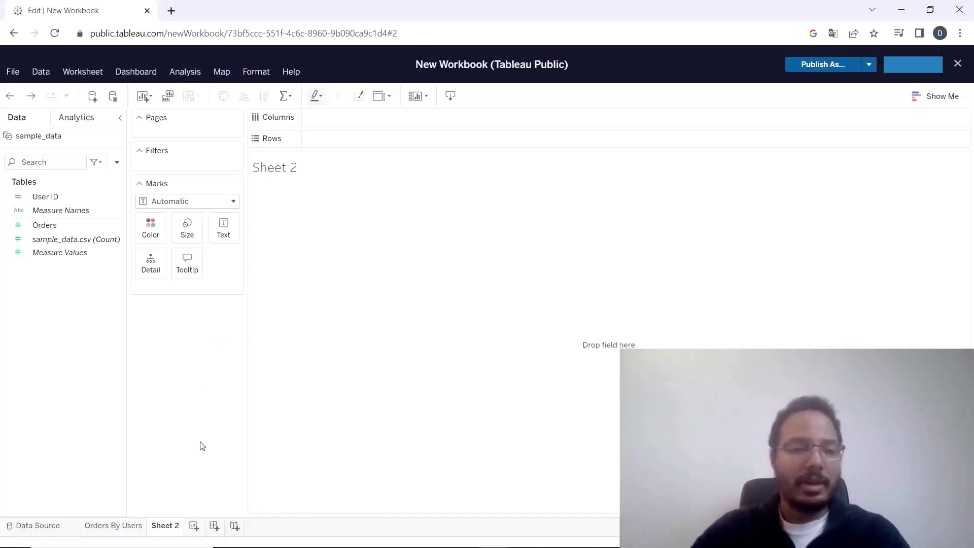
Rename Sheet 2 to 'Histogram of Orders By User ID'.
double_click(172, 526)
text(H)
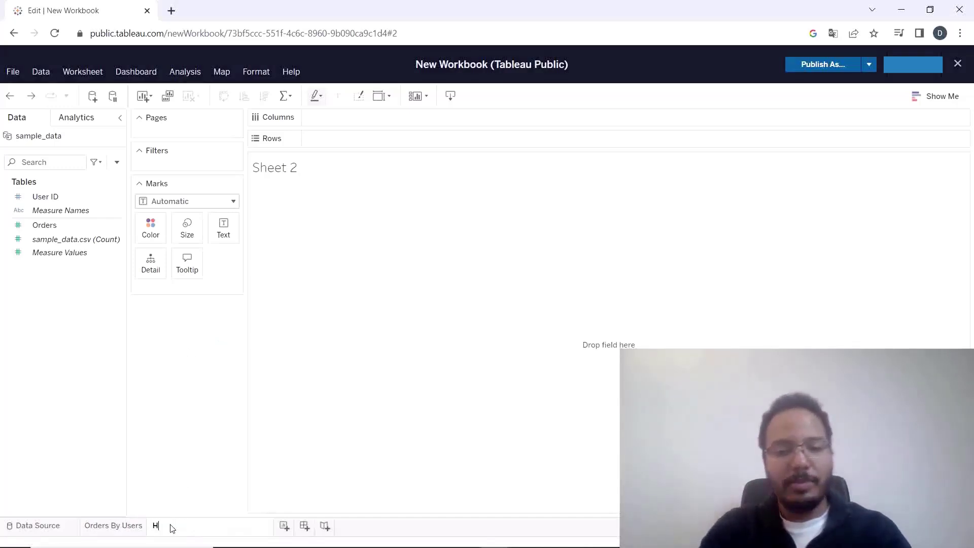
text(istogram of )
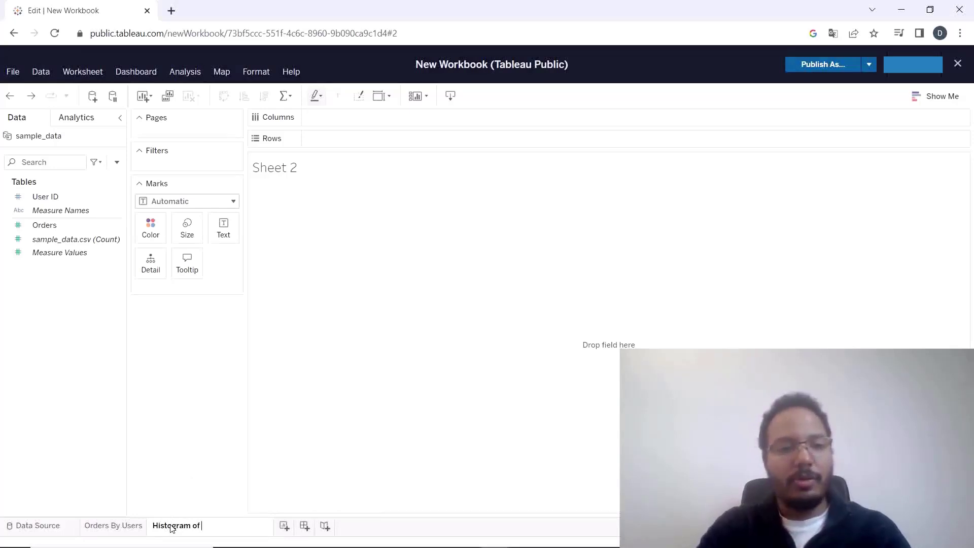
text(Orders B)
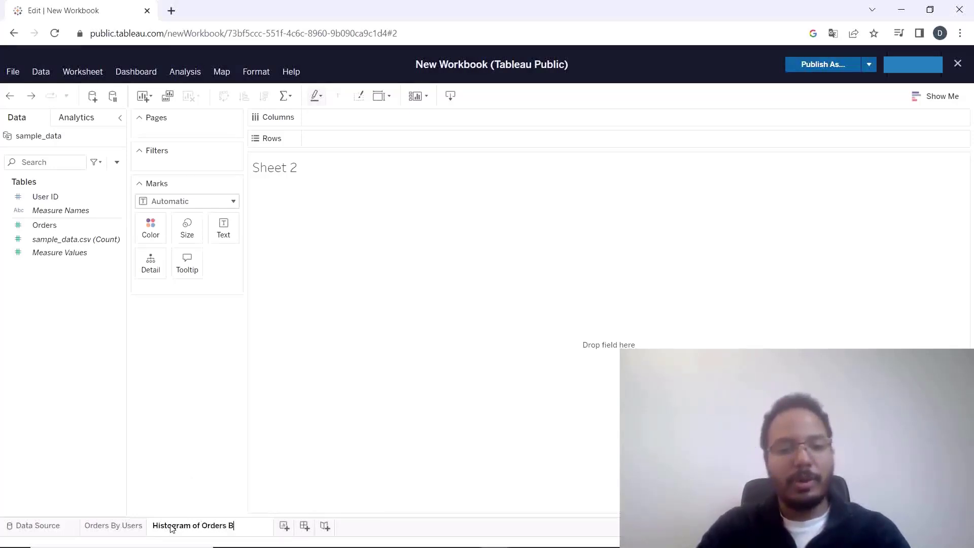
text(y User )
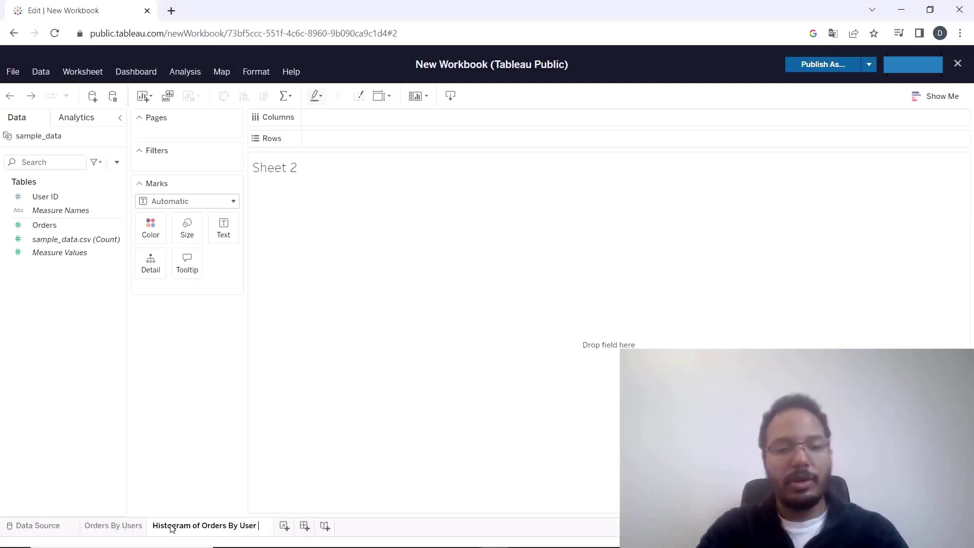
text(ID)
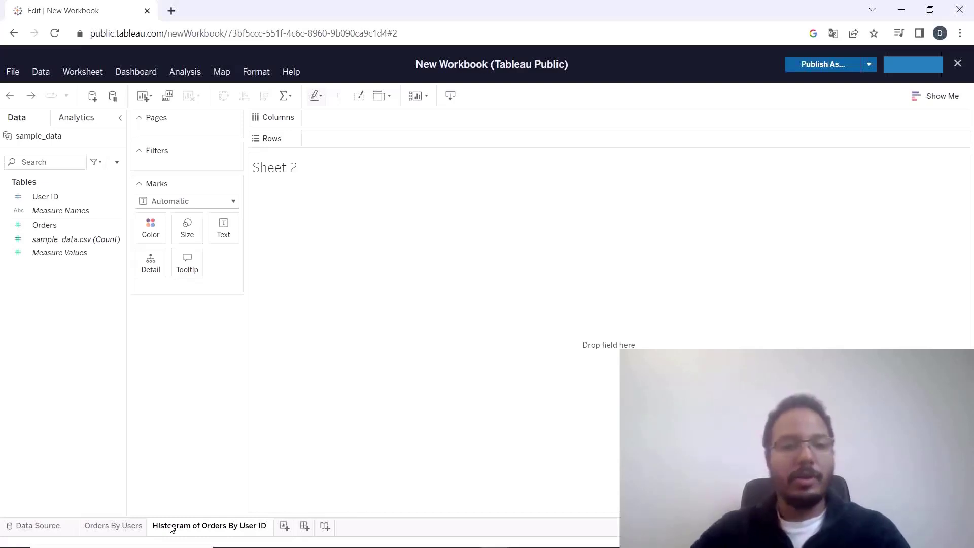
click(171, 448)
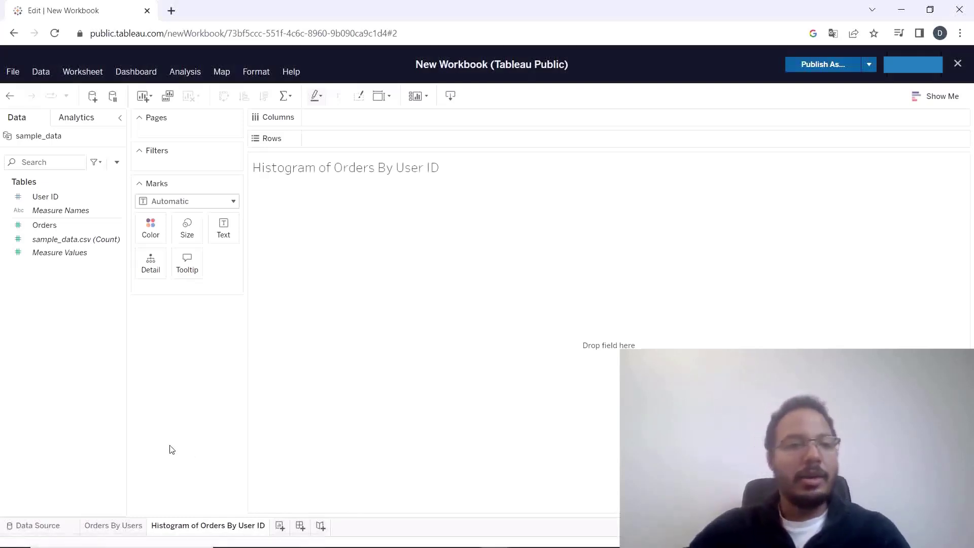
Add Orders and apply the Show Me histogram, creating the Orders (bin) field.
click(43, 228)
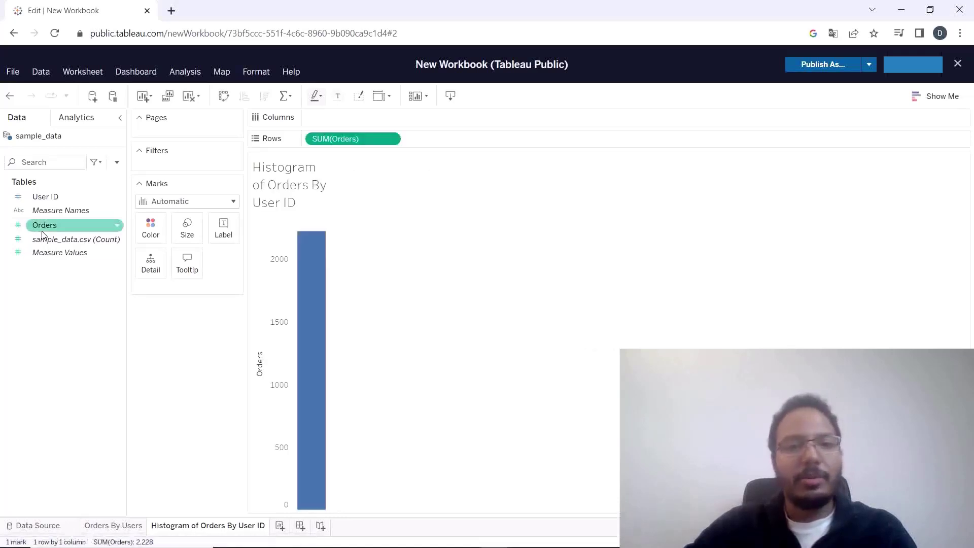
mouse_move(326, 290)
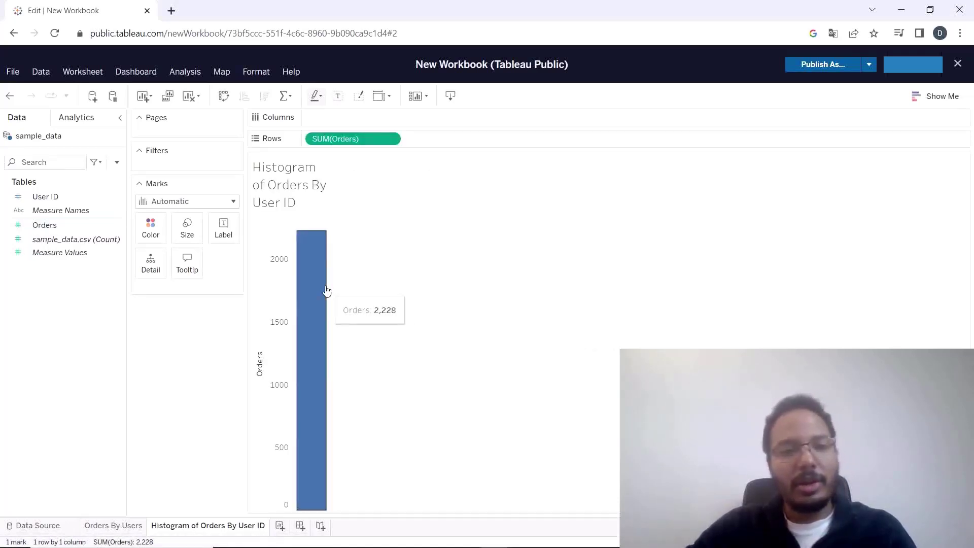
click(925, 101)
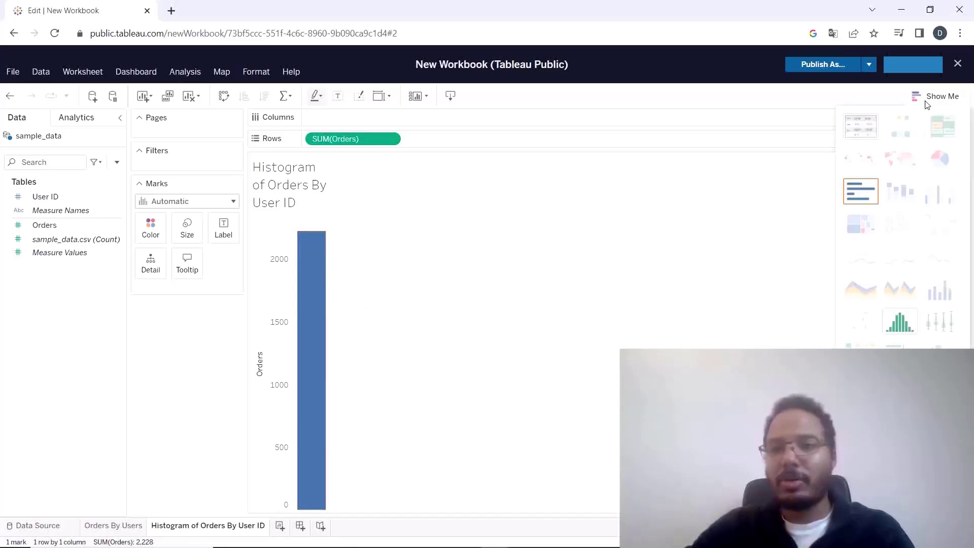
click(899, 321)
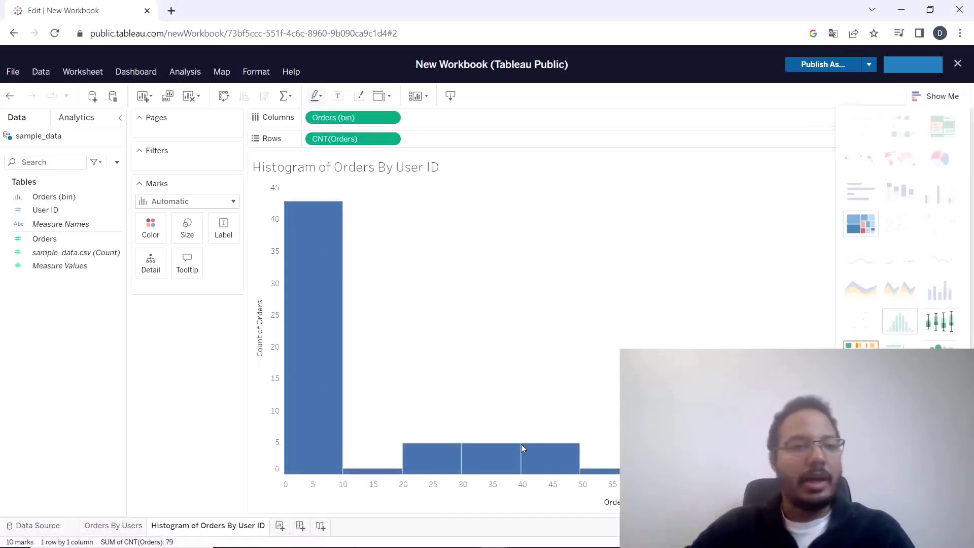
click(34, 199)
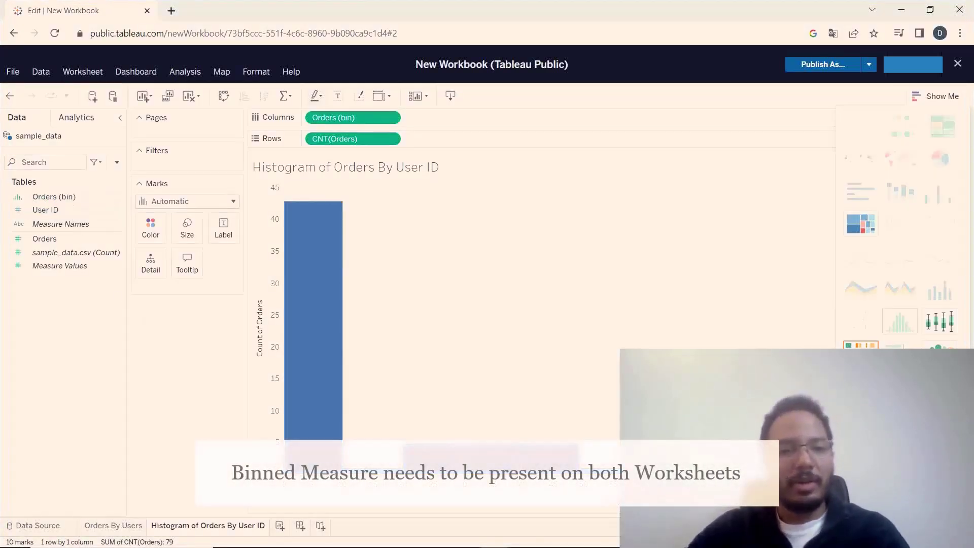
Put Orders (bin) on the Detail card of the Orders By Users sheet, then add Dashboard 1.
click(113, 527)
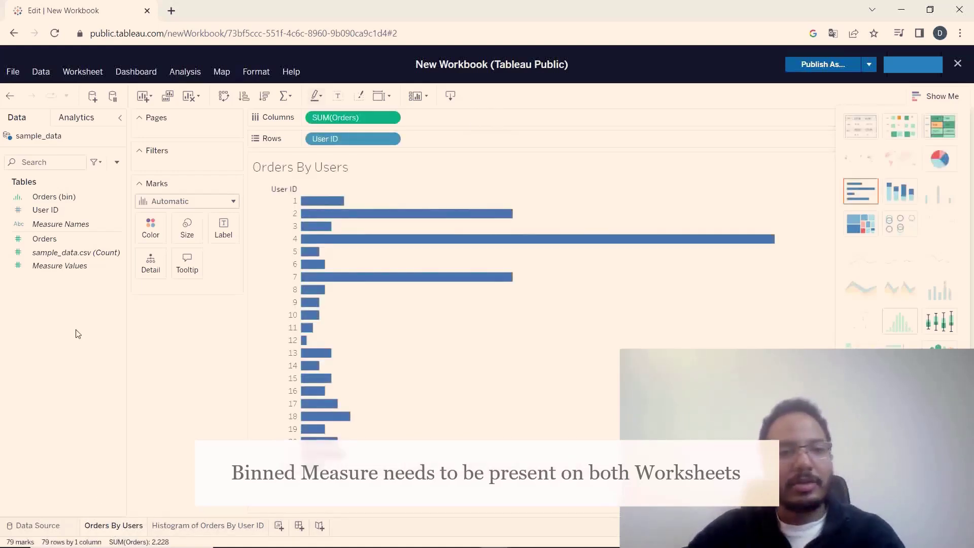
click(56, 199)
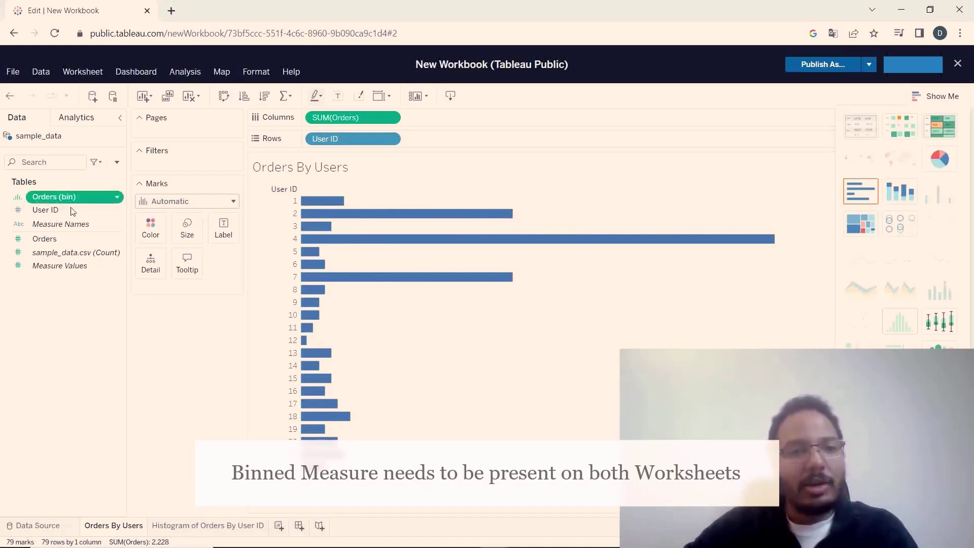
drag(72, 211, 151, 266)
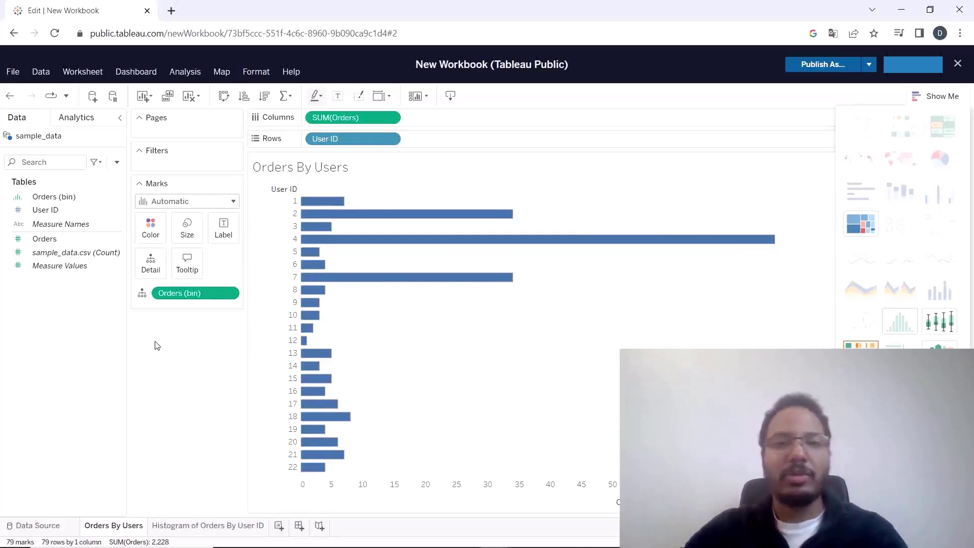
click(299, 526)
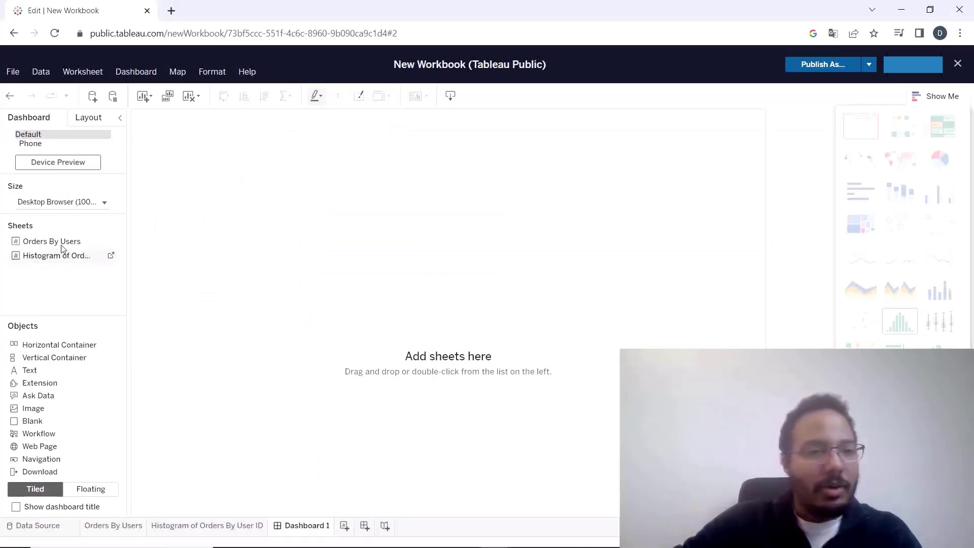
Place Orders By Users on Dashboard 1 and the histogram sheet on a new Dashboard 2.
drag(60, 244, 341, 269)
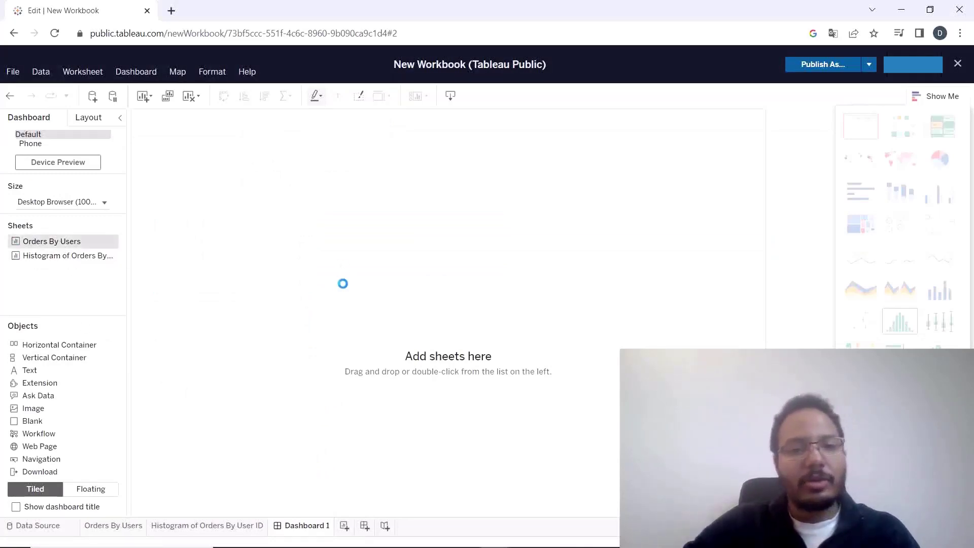
click(364, 525)
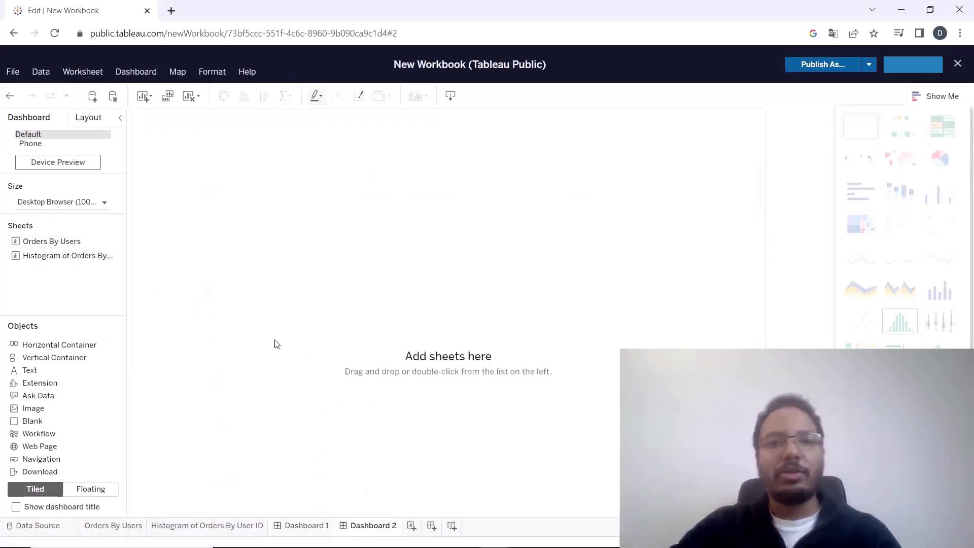
drag(44, 256, 326, 283)
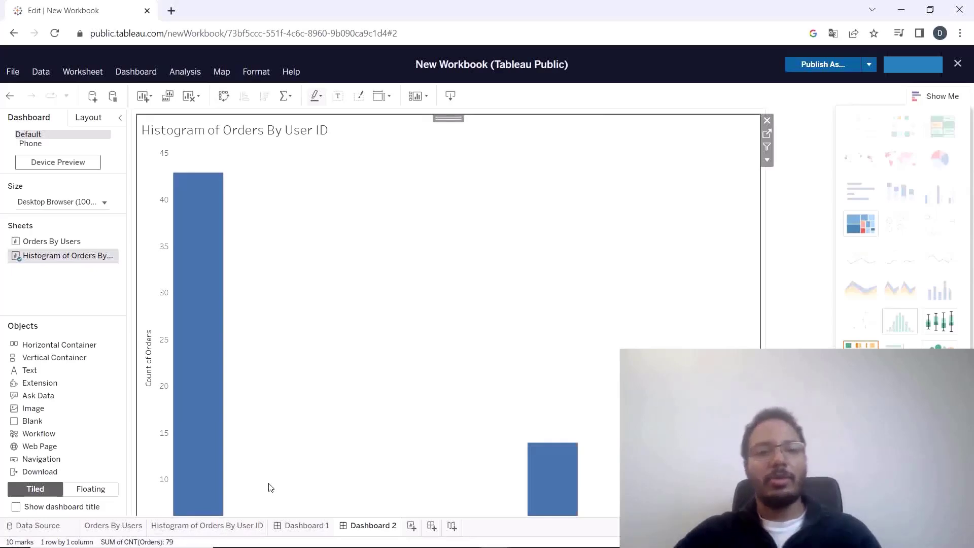
scroll(274, 498, down, 1)
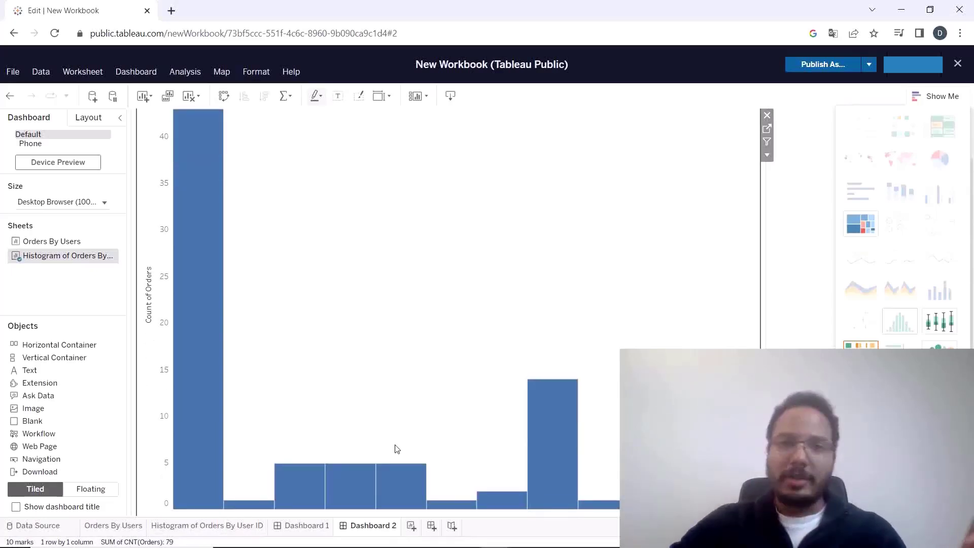
mouse_move(364, 476)
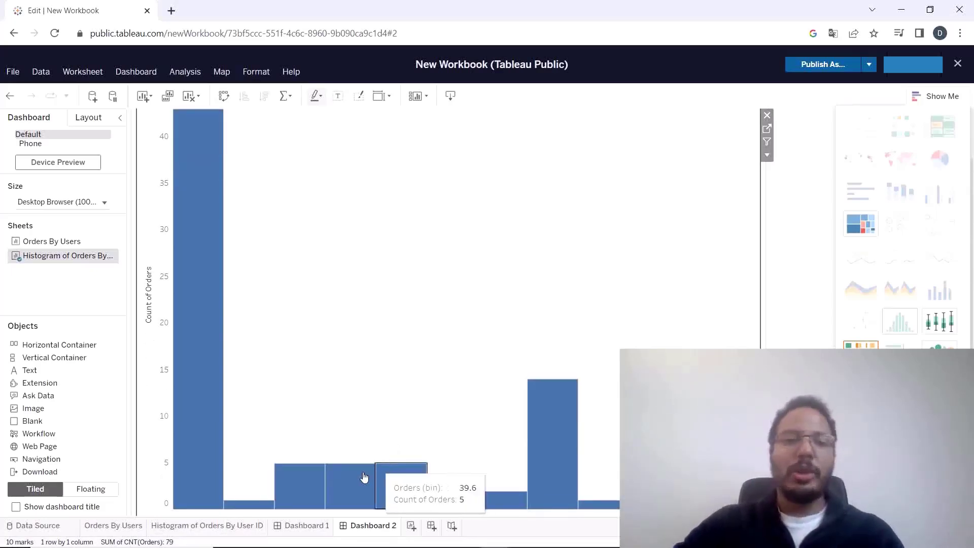
Rename Dashboard 1 'Orders By Users Dashboard' and Dashboard 2 'Histogram Dashboard'.
double_click(313, 528)
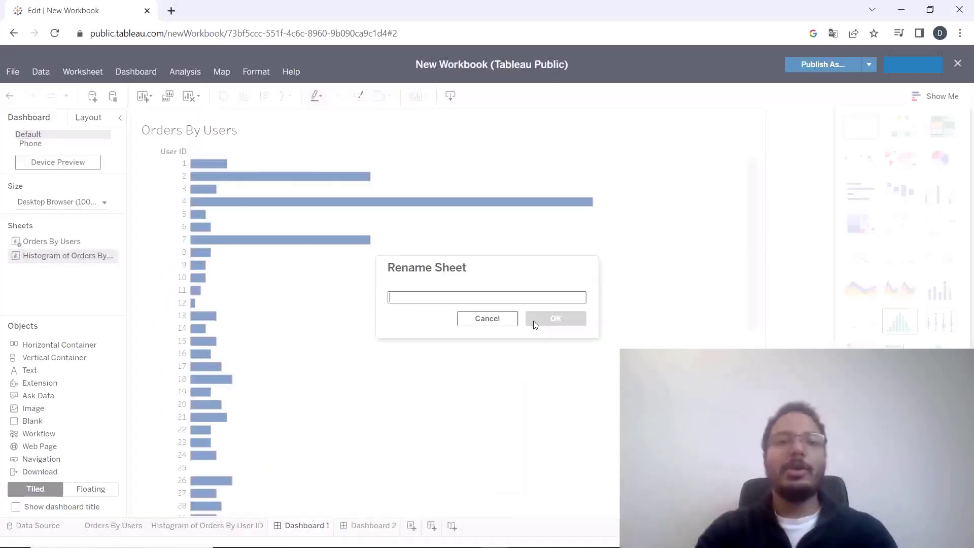
text(Or)
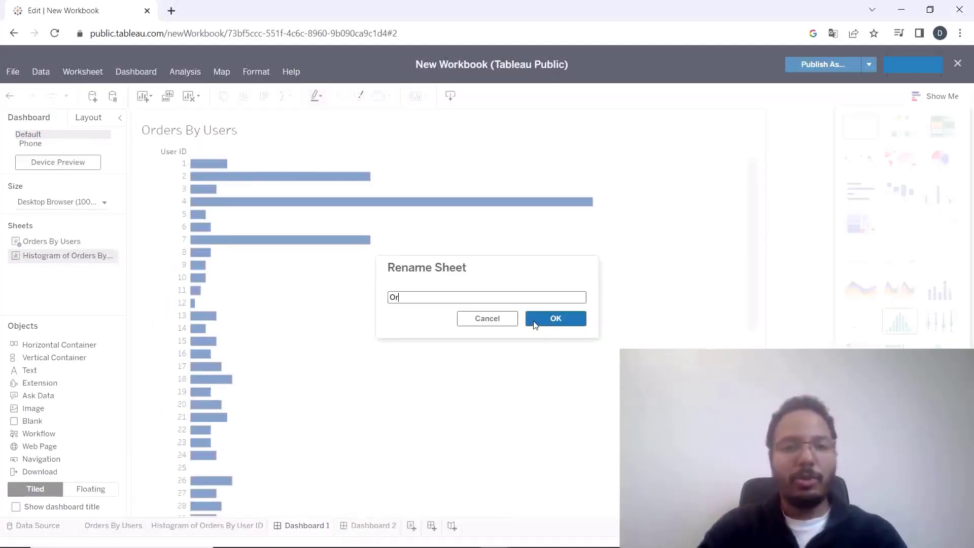
text(ders By USe)
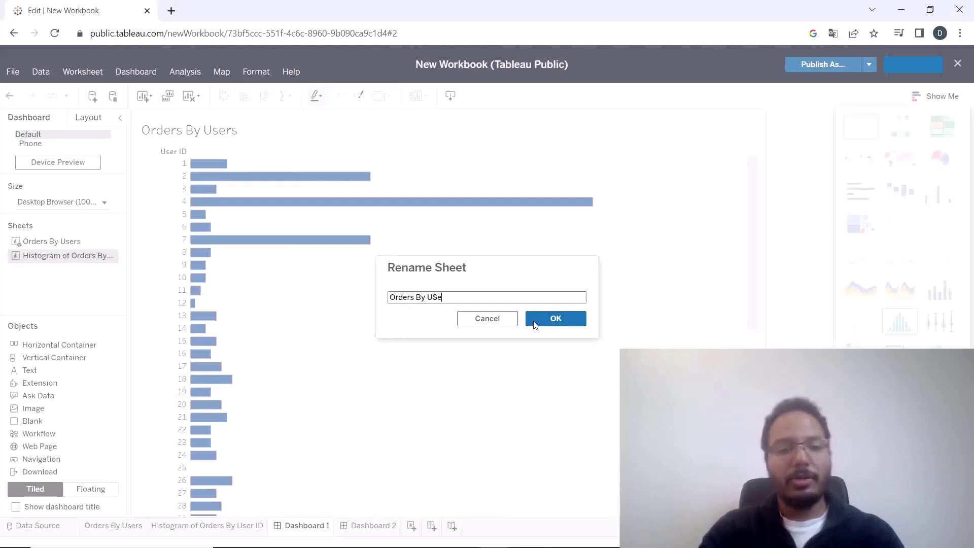
text(rs Dashbaor)
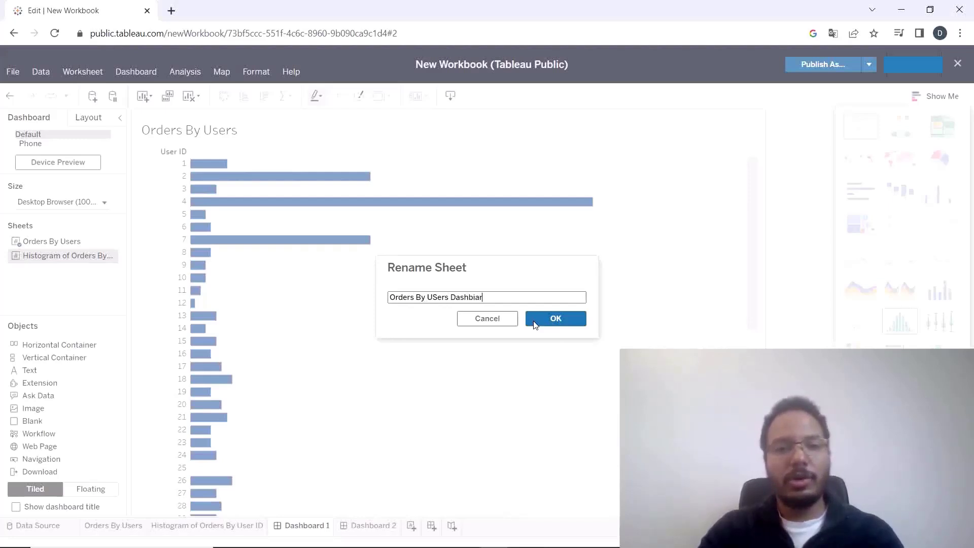
key(BackSpace)
key(BackSpace)
key(BackSpace)
text(oras)
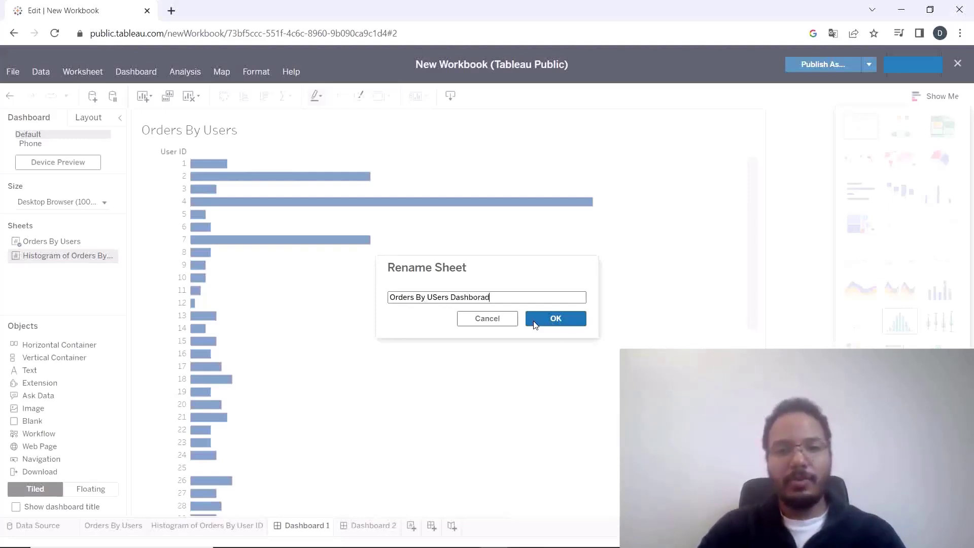
key(Left)
key(Left)
key(Left)
key(Left)
key(Left)
key(Left)
key(Left)
key(Left)
key(Left)
key(Left)
key(Left)
key(Left)
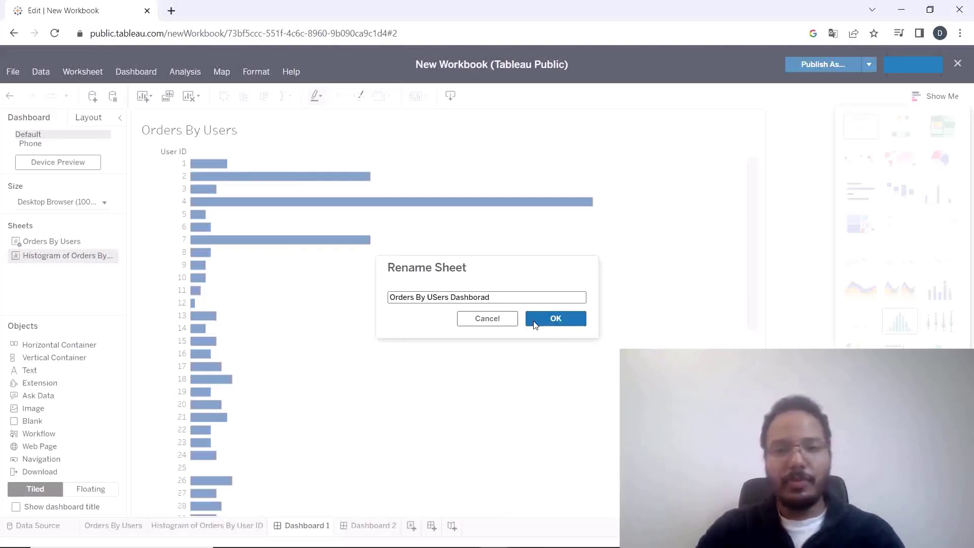
key(BackSpace)
text(s)
click(533, 318)
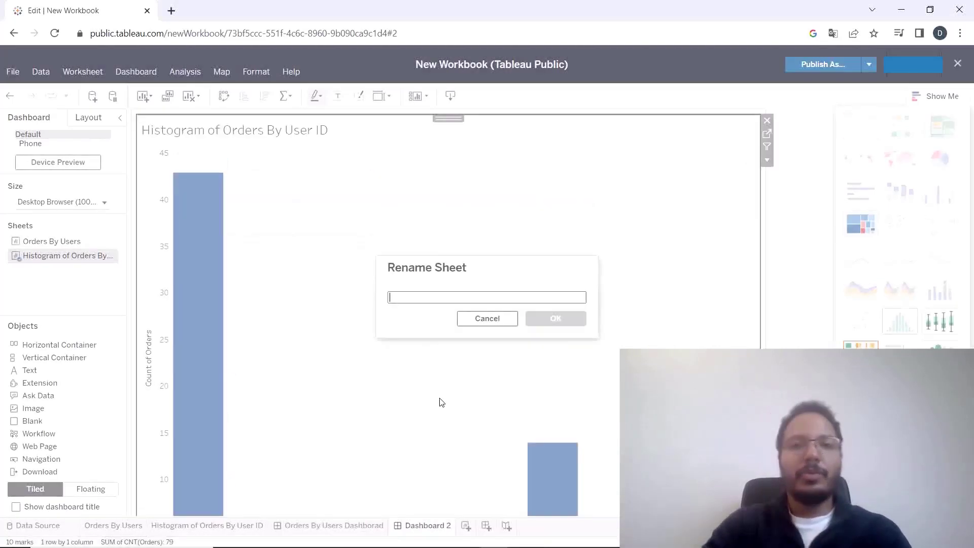
text(Hist)
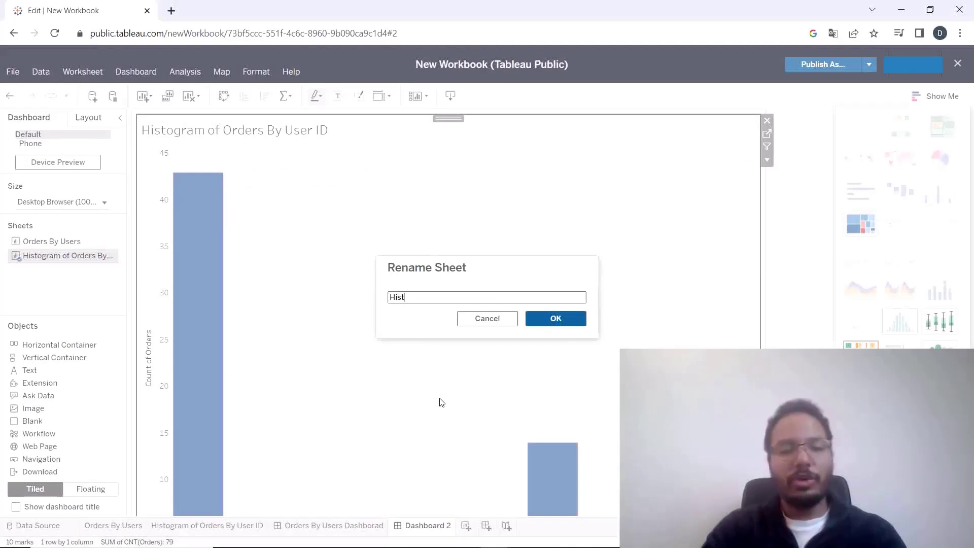
text(ogram D)
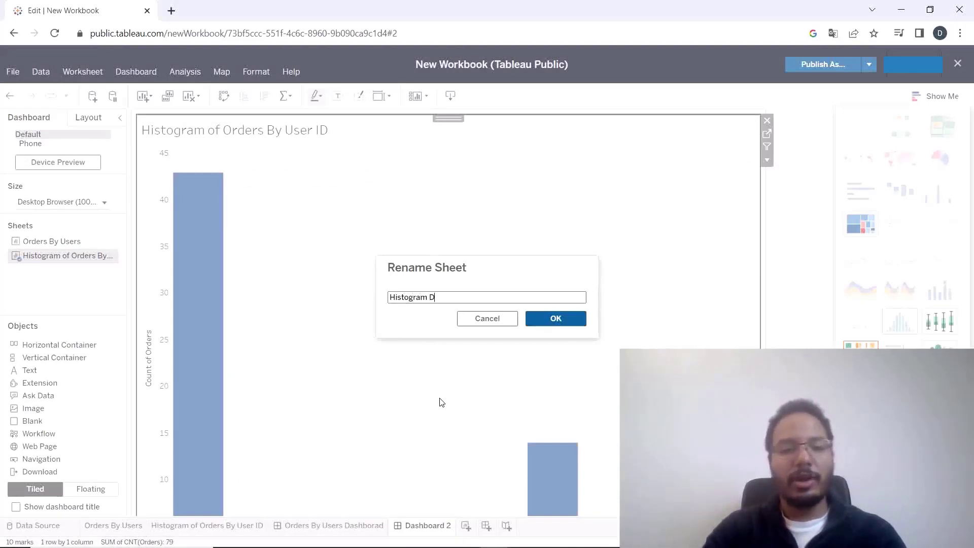
text(ashboard)
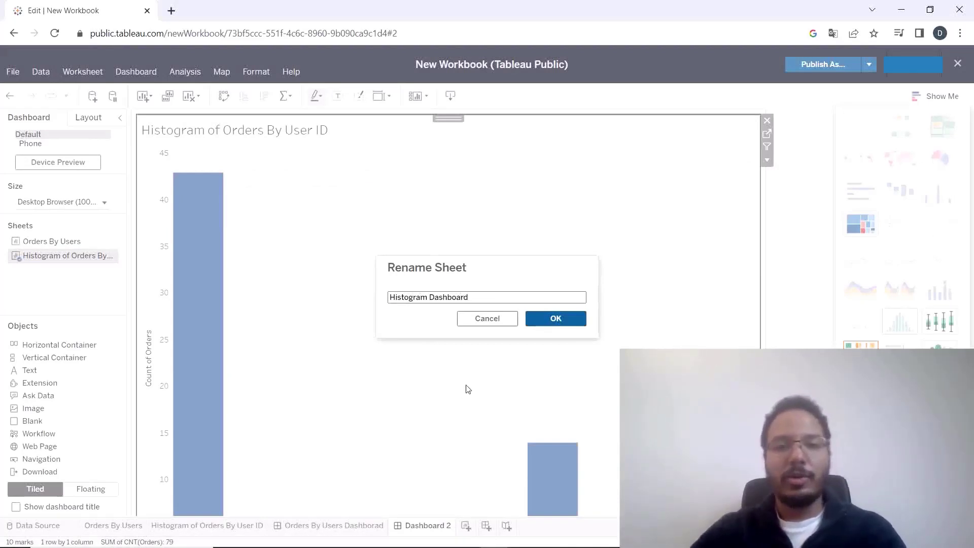
click(532, 324)
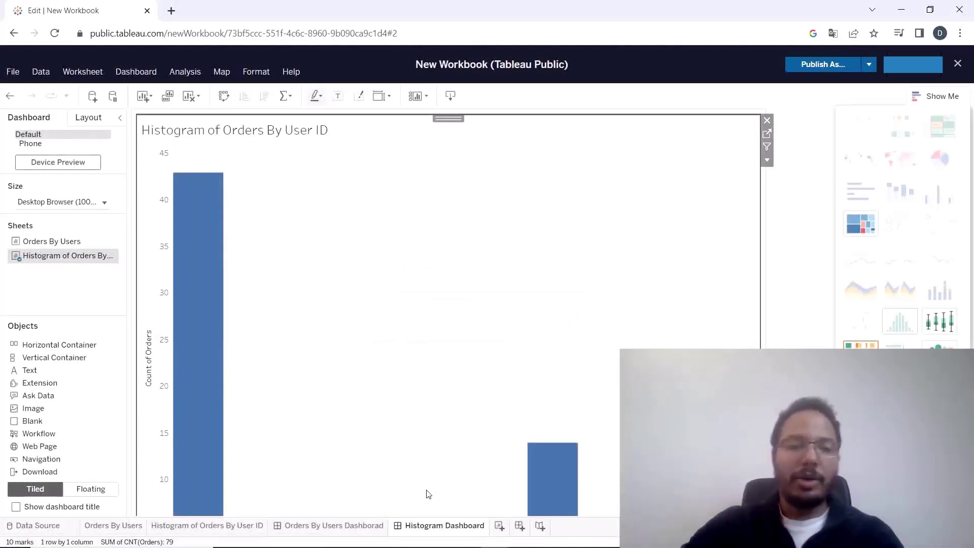
Add a Go to Sheet dashboard action targeting Histogram Dashboard.
click(349, 527)
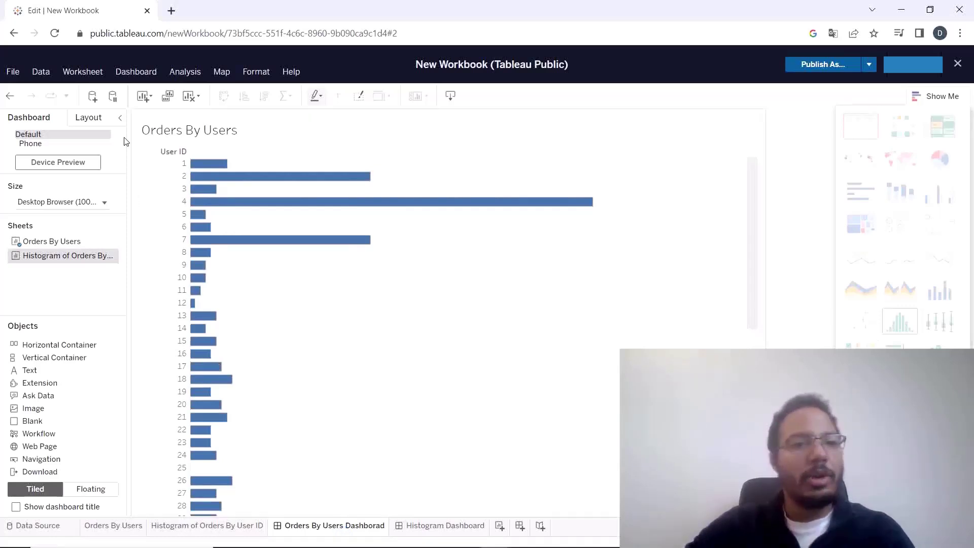
click(135, 72)
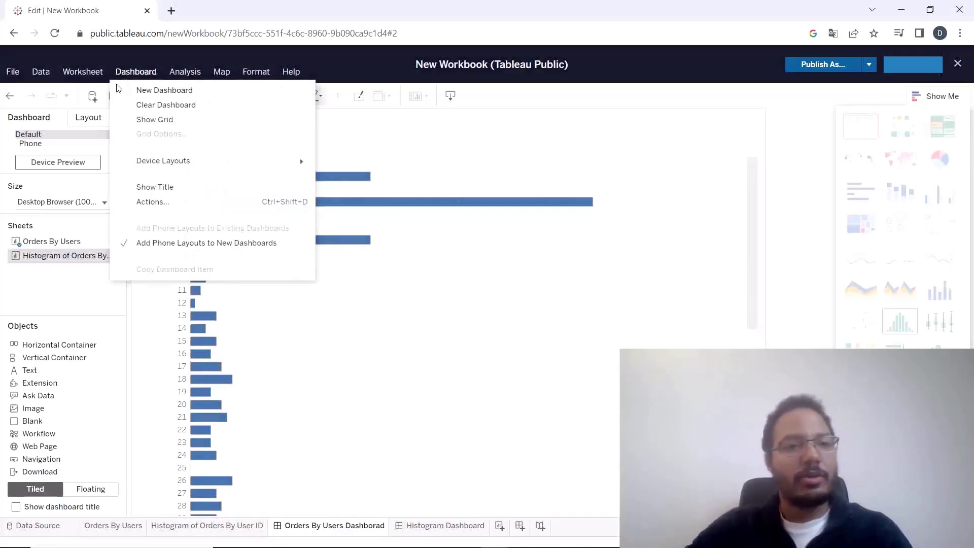
click(192, 224)
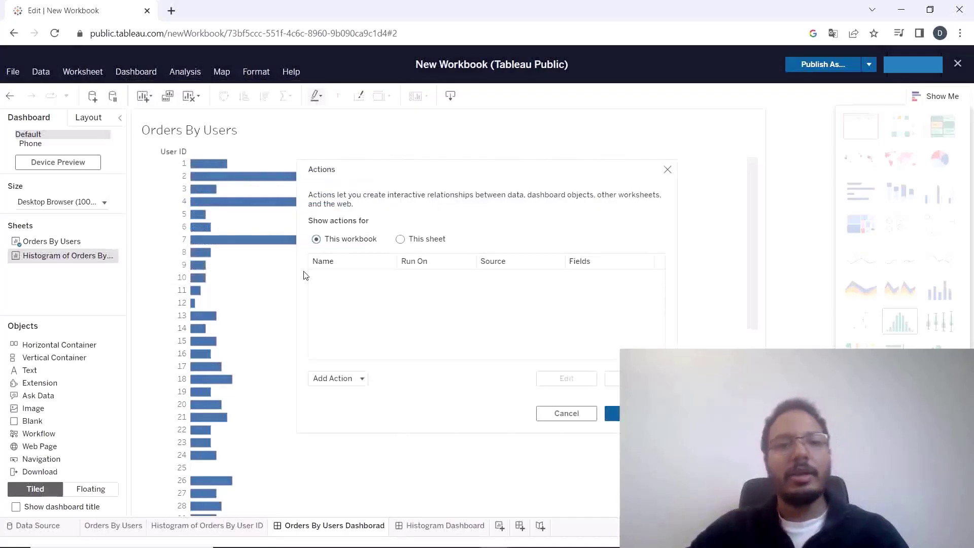
click(345, 379)
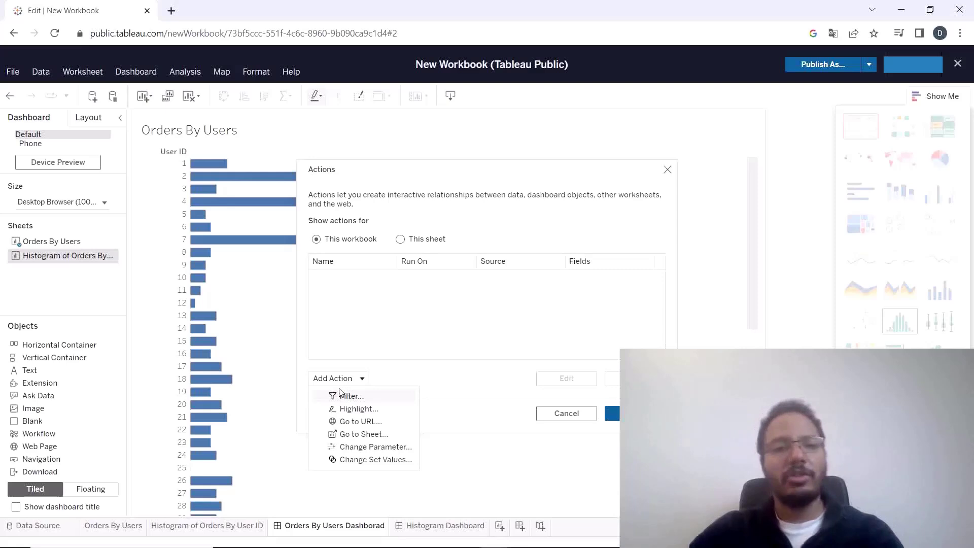
click(362, 436)
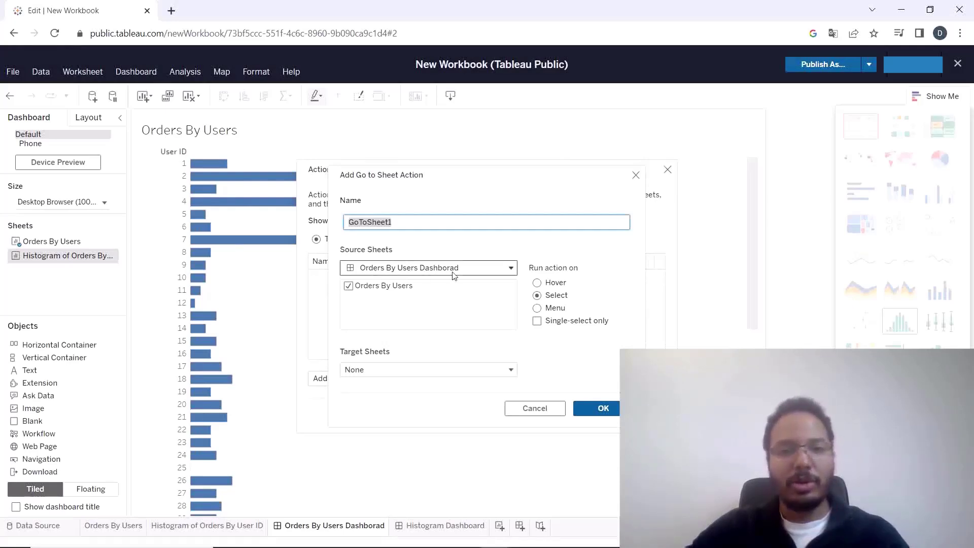
click(395, 370)
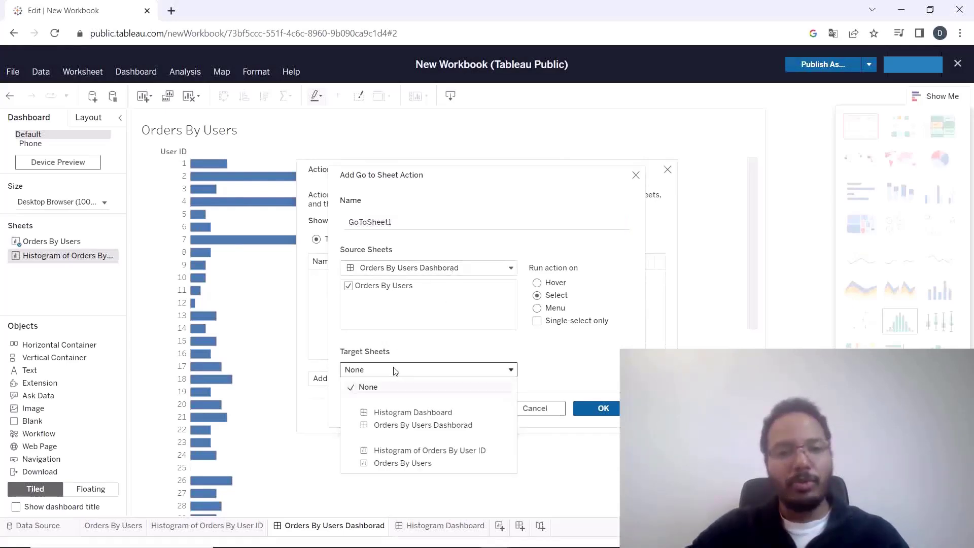
click(440, 413)
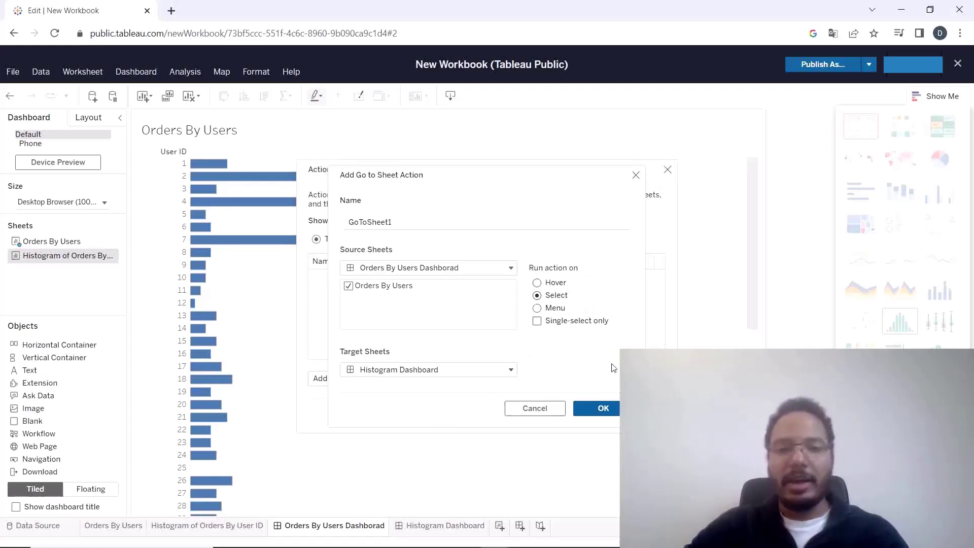
click(603, 408)
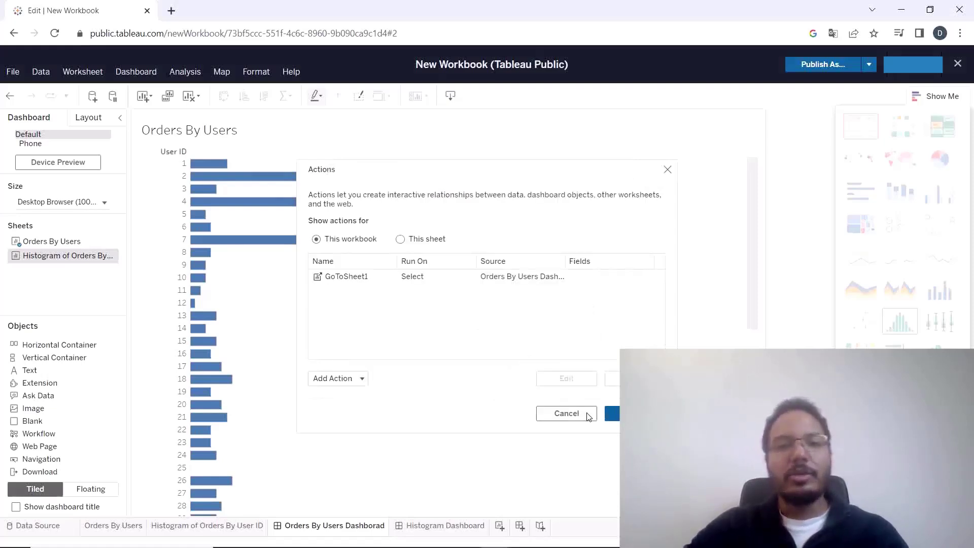
Add a Highlight action targeting Histogram Dashboard on the selected field Orders (bin).
click(360, 381)
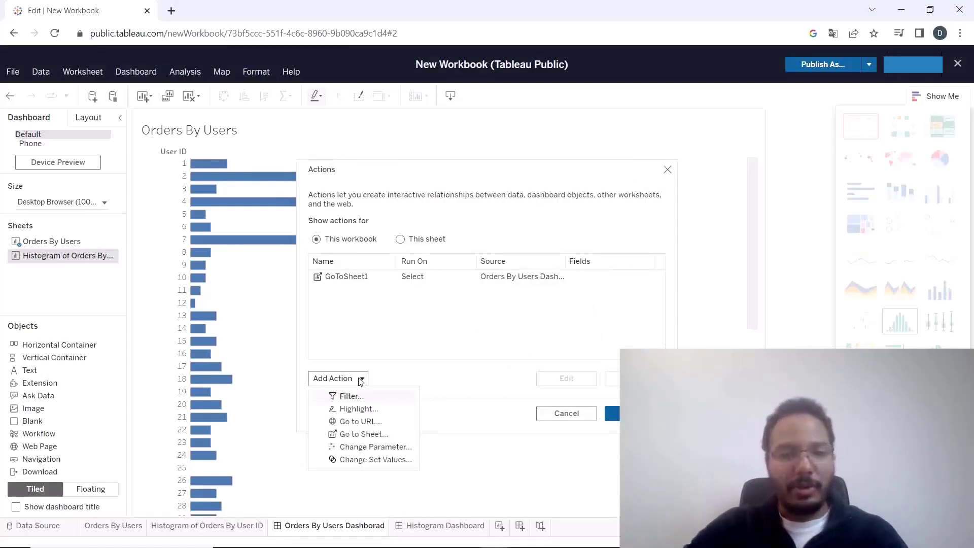
click(359, 408)
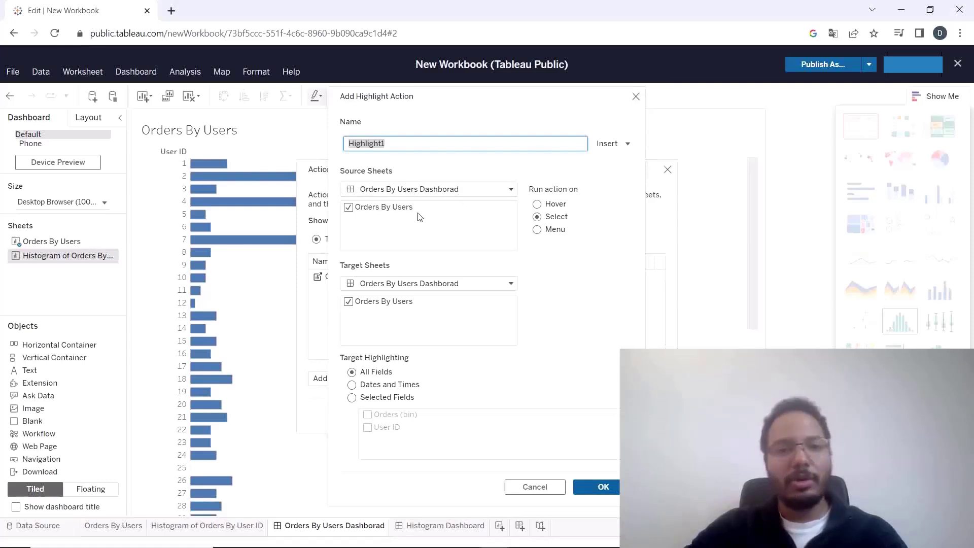
click(410, 285)
click(420, 302)
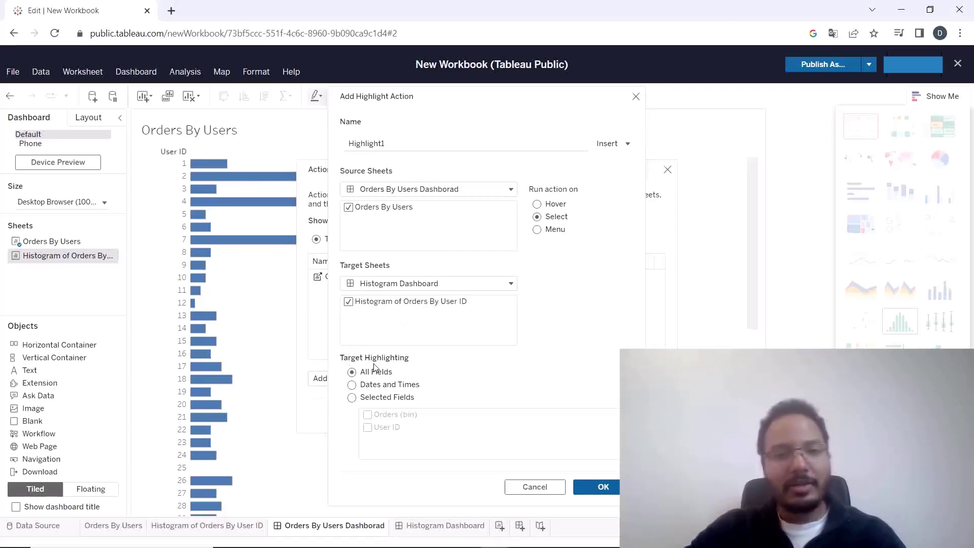
click(352, 398)
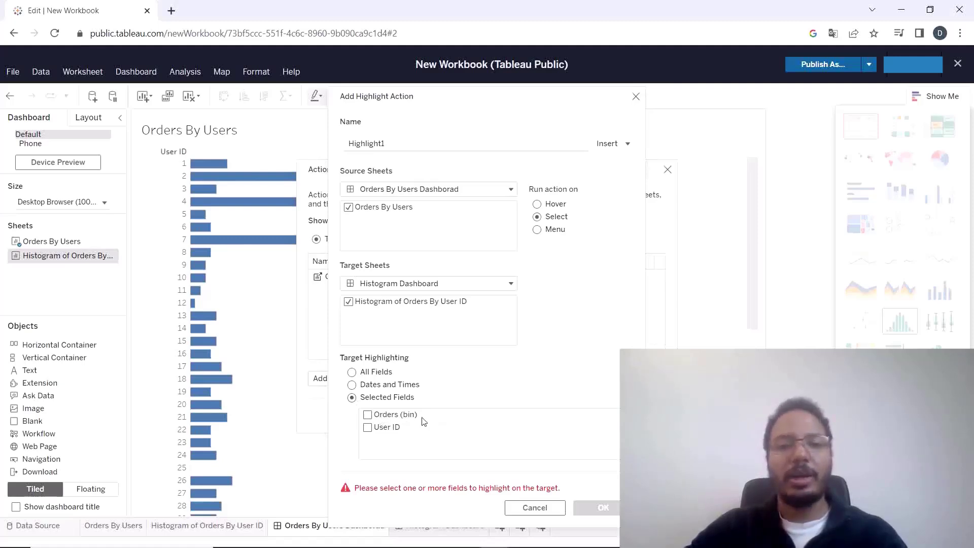
click(368, 416)
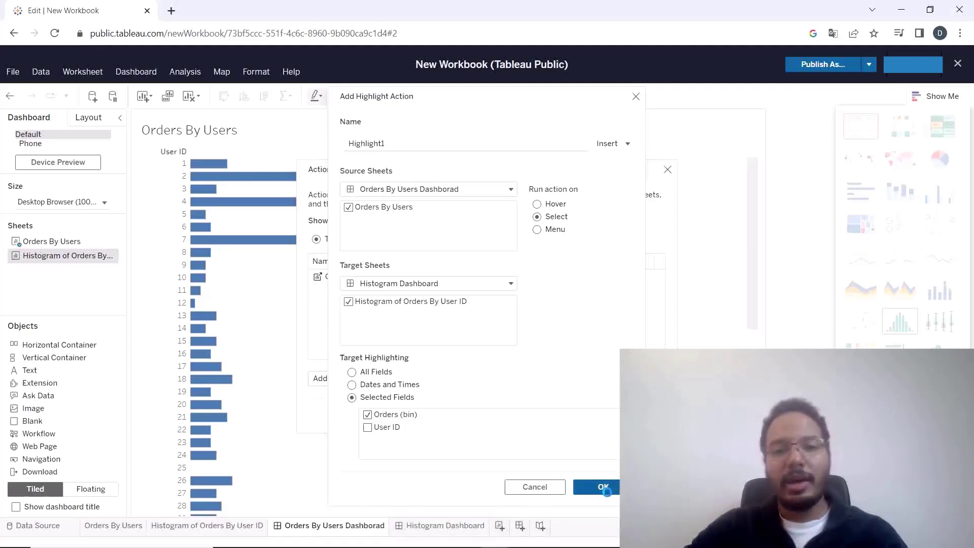
click(602, 488)
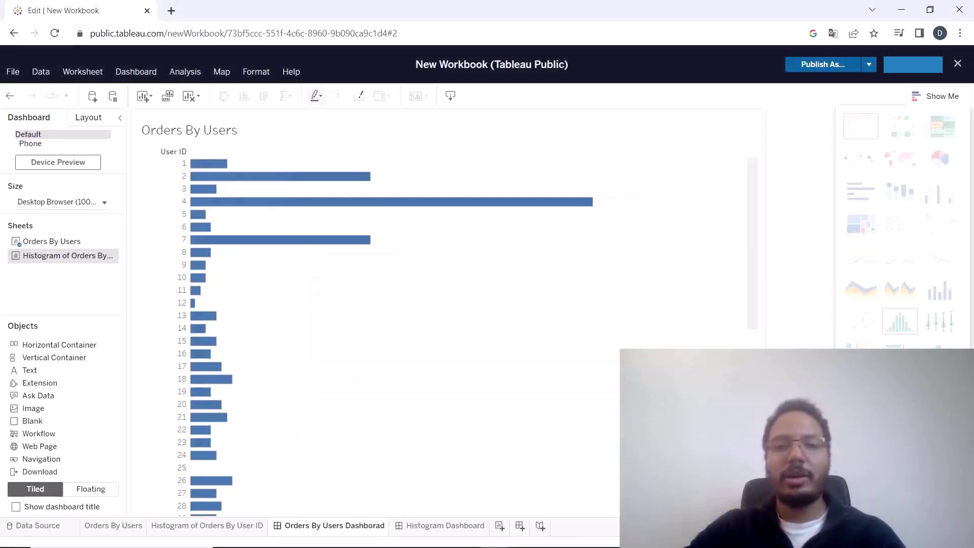
Select user 4's bar and check the Histogram Dashboard's highlighted 70–80 bin.
click(410, 310)
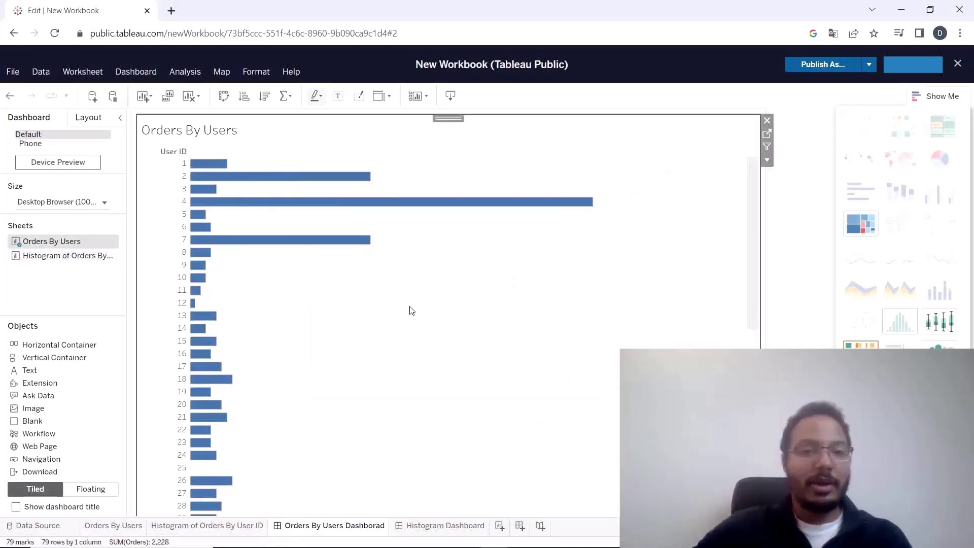
click(343, 205)
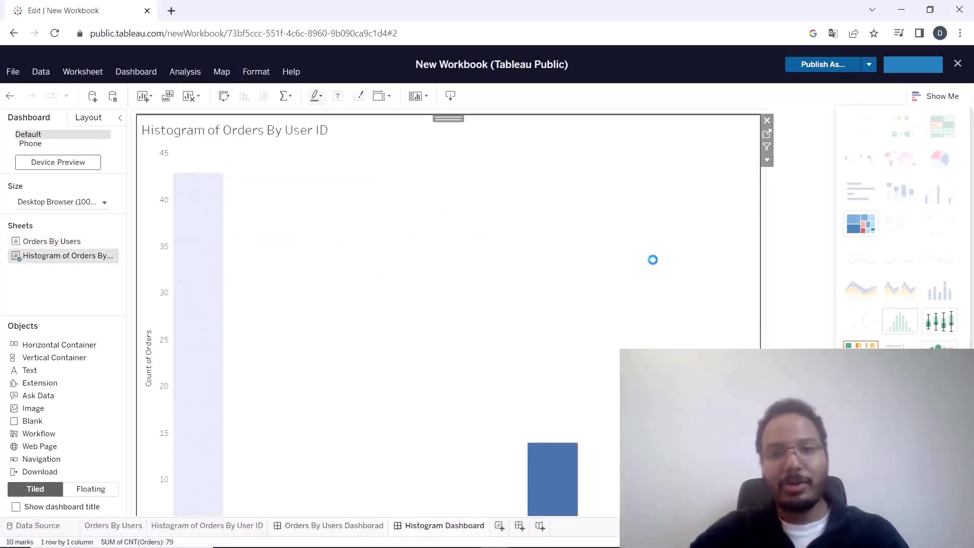
scroll(652, 259, down, 2)
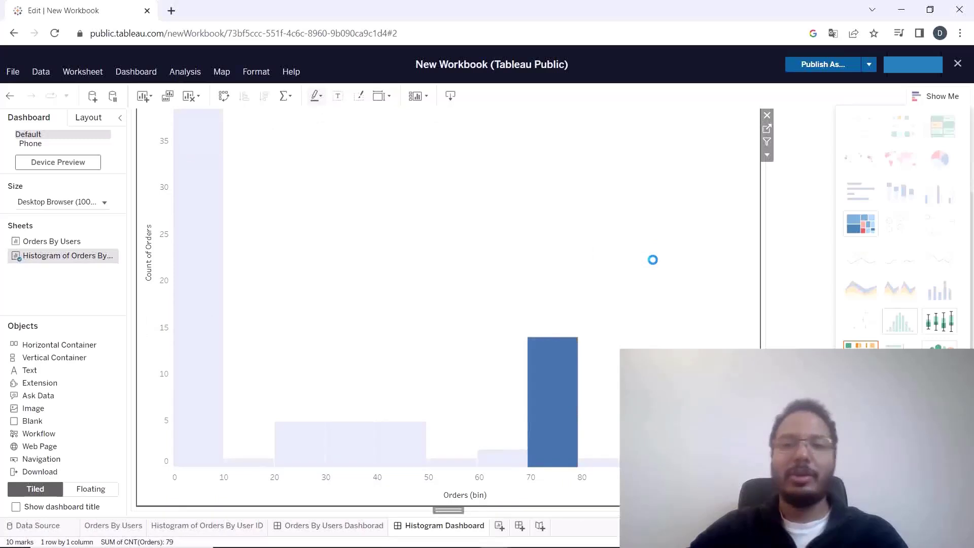